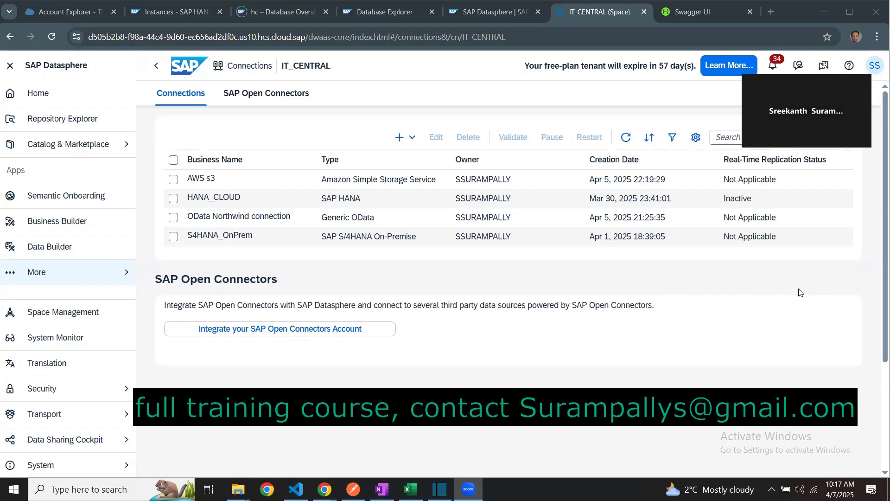
Show the Northwind OData service page in Swagger UI, with its Entity Data Model diagram
click(693, 9)
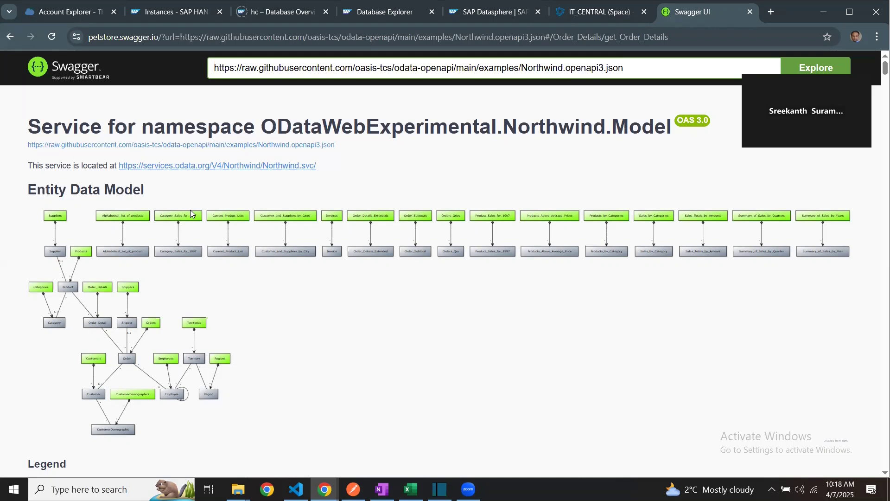
Create a new connection in the IT_CENTRAL space with the Generic OData type
click(574, 12)
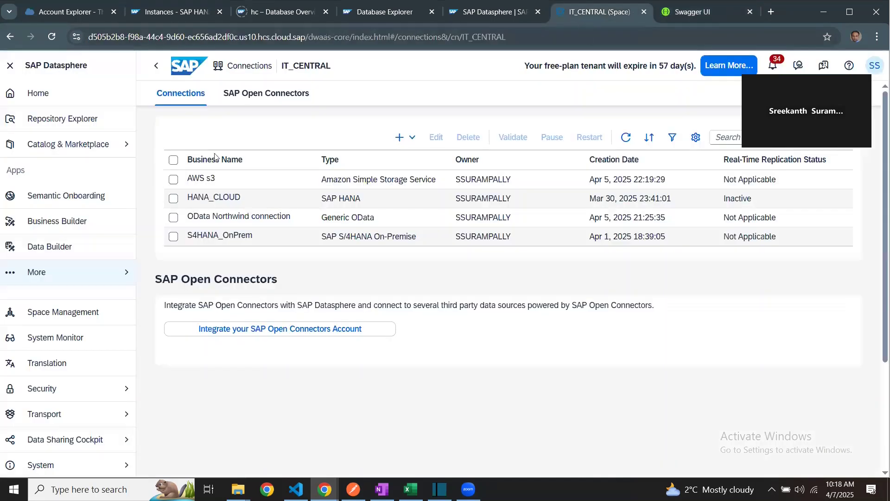
click(413, 142)
click(416, 156)
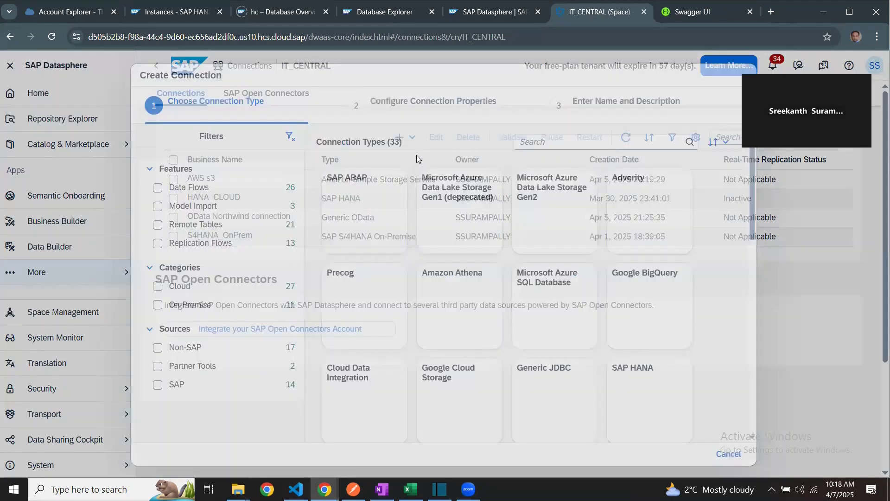
scroll(510, 315, down, 5)
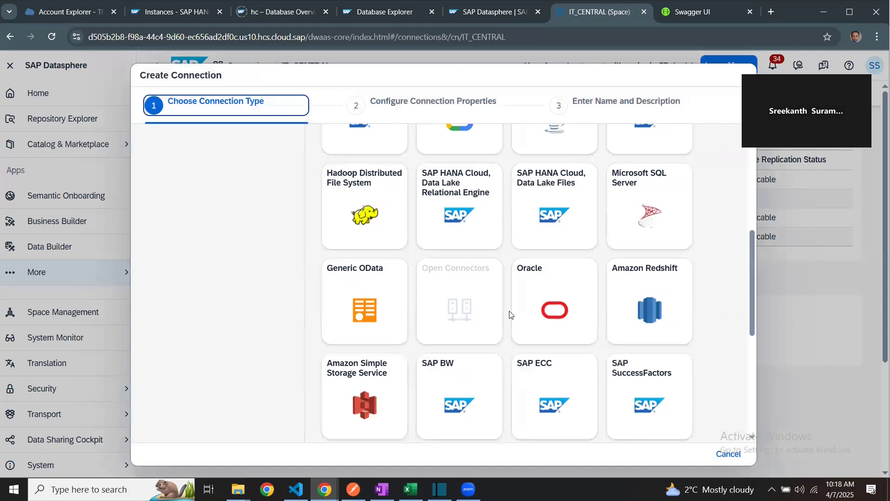
click(345, 342)
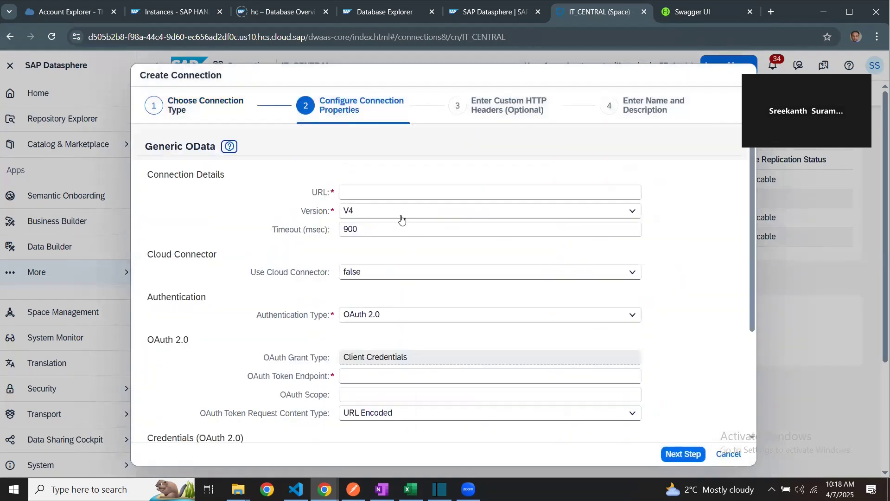
click(394, 194)
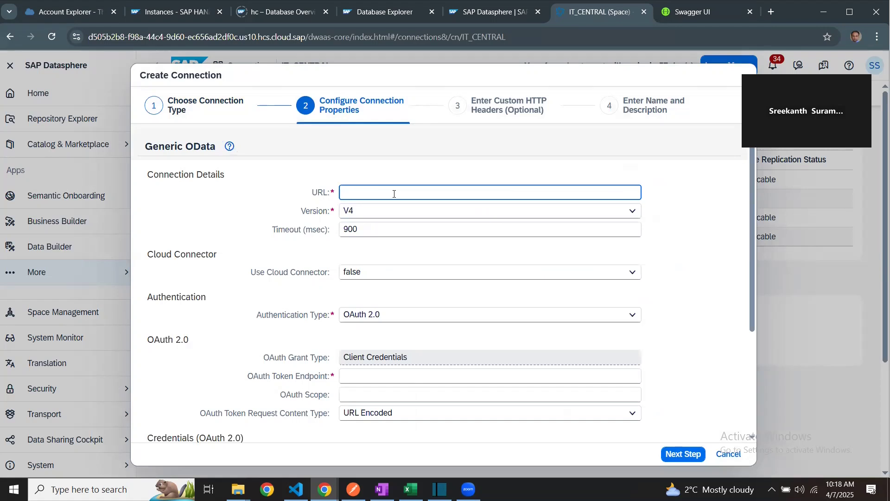
click(674, 17)
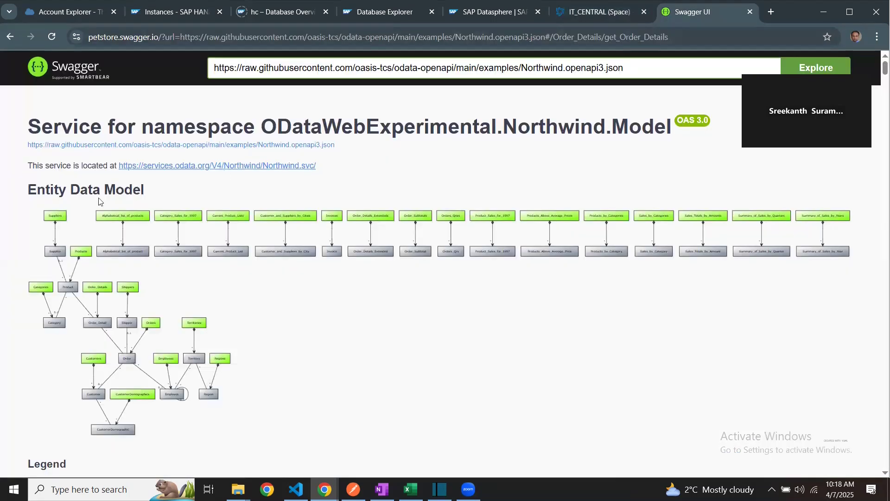
drag(322, 172, 120, 173)
key(ctrl+c)
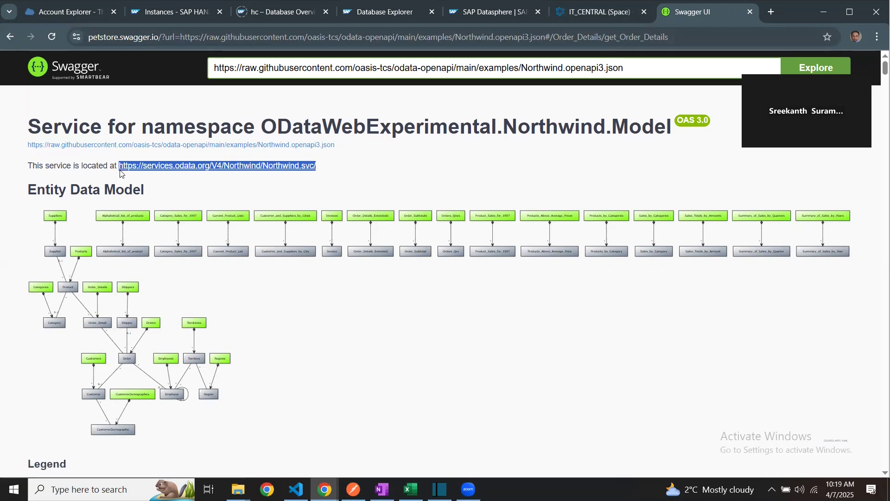
click(617, 13)
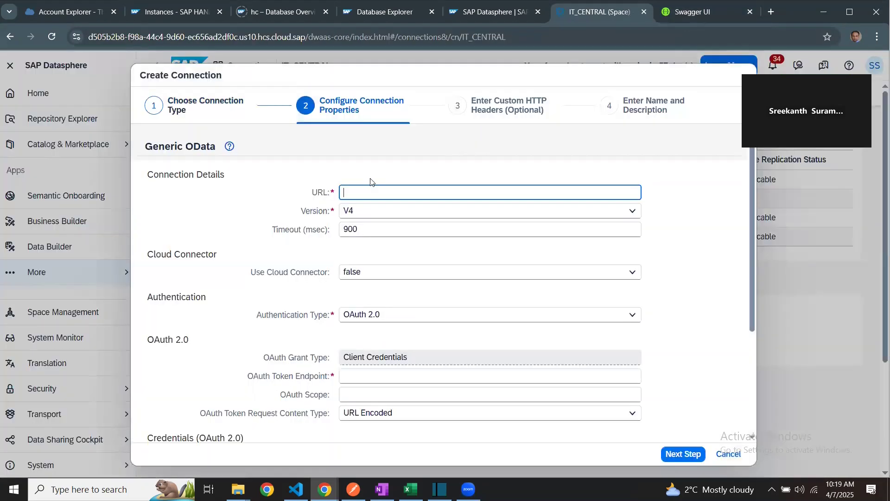
key(ctrl+v)
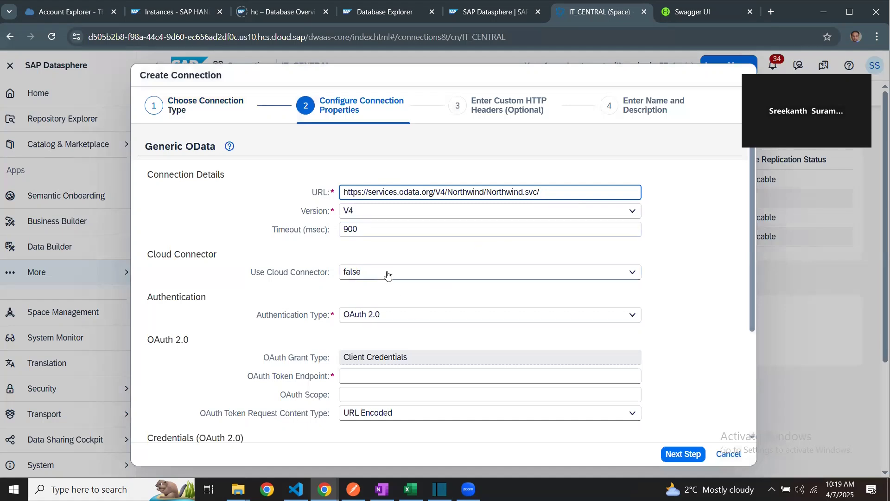
click(370, 276)
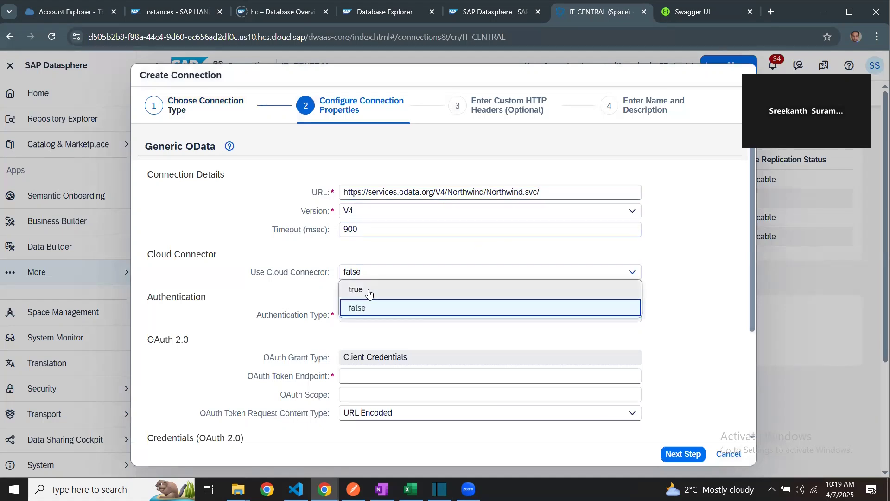
click(402, 258)
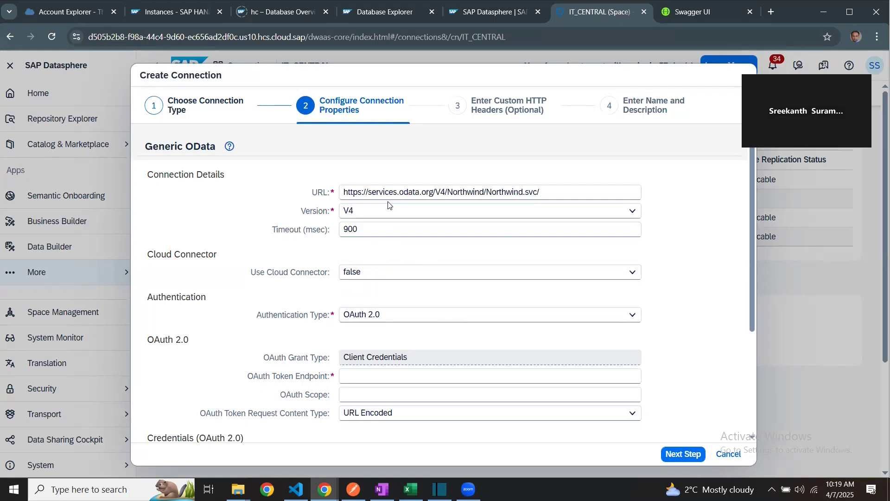
Set Authentication Type to No Authentication and advance to the Custom HTTP Headers step
click(374, 315)
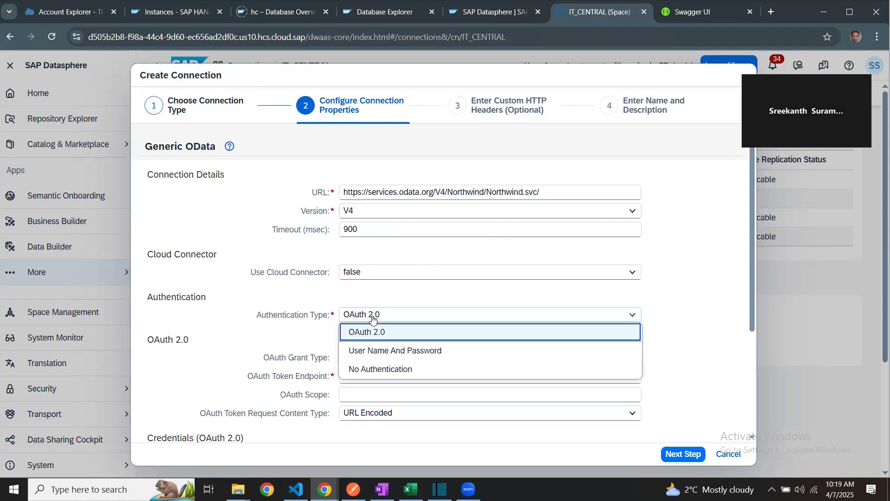
click(373, 369)
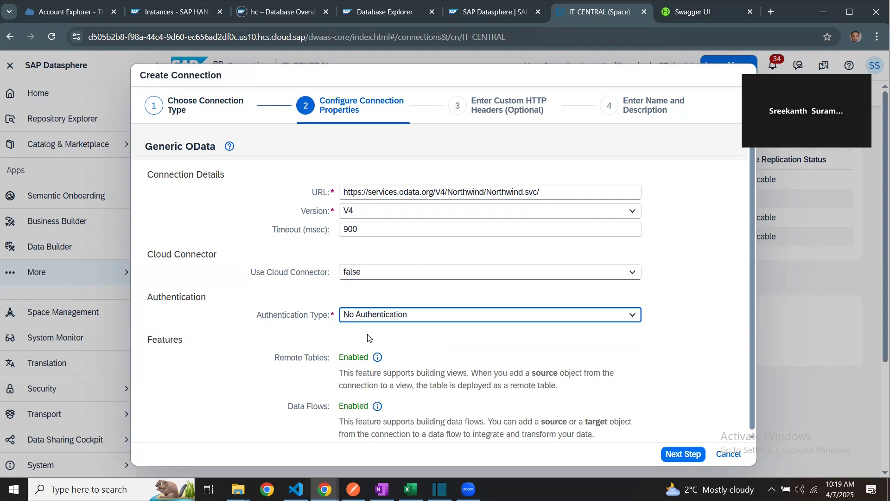
scroll(413, 356, down, 1)
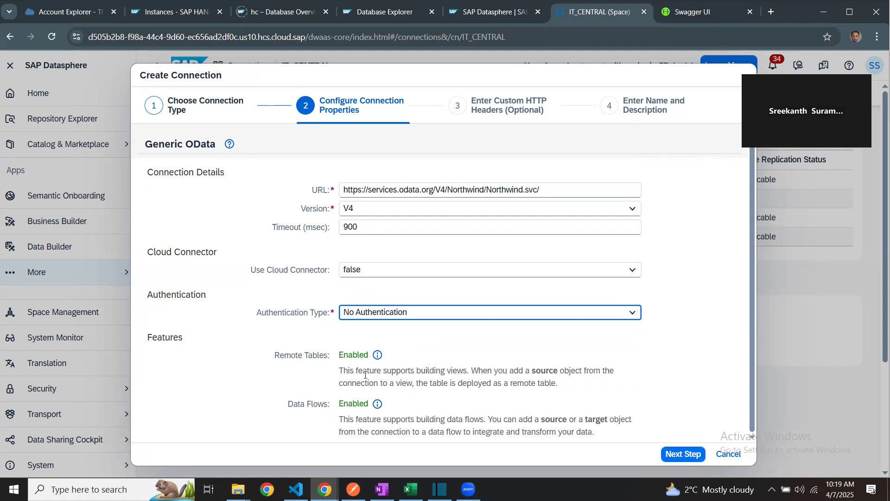
click(686, 455)
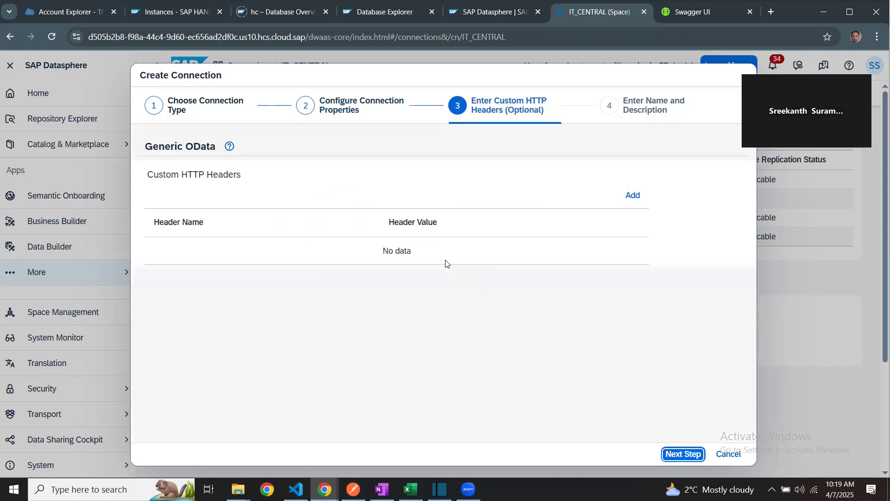
Skip the headers, give the connection the business name 'Northwind Odata API', and create it
click(682, 454)
click(410, 191)
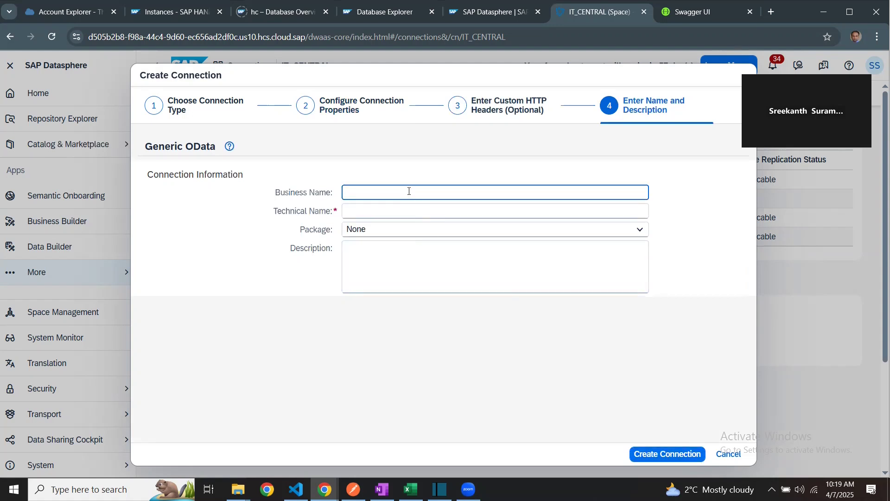
text(Northwind )
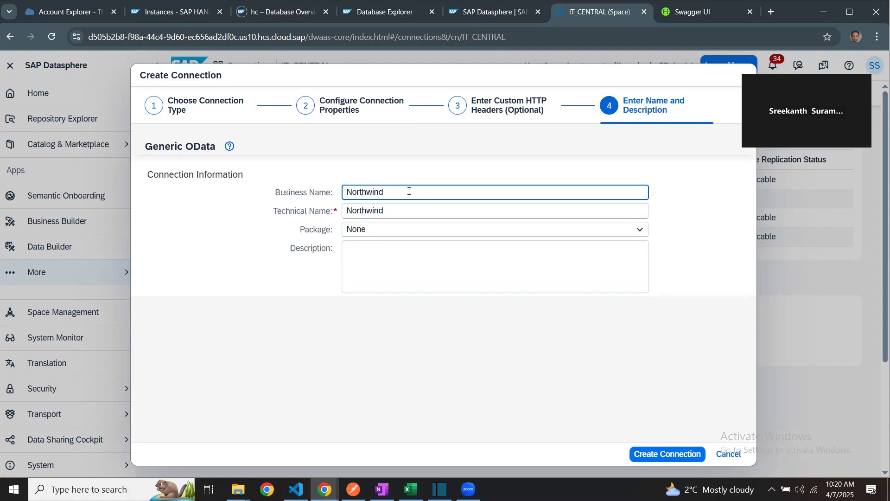
text(Odata P)
key(BackSpace)
text(API)
click(657, 456)
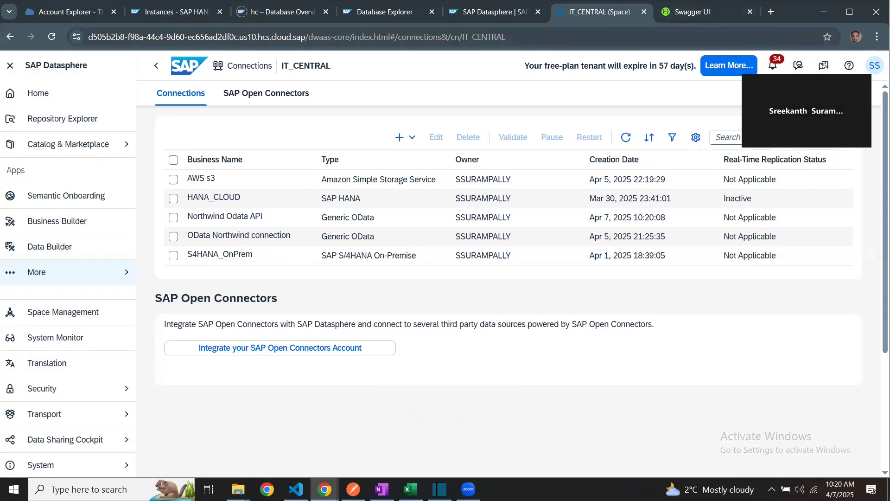
In Postman, re-send the saved Northwind Orders request
click(354, 489)
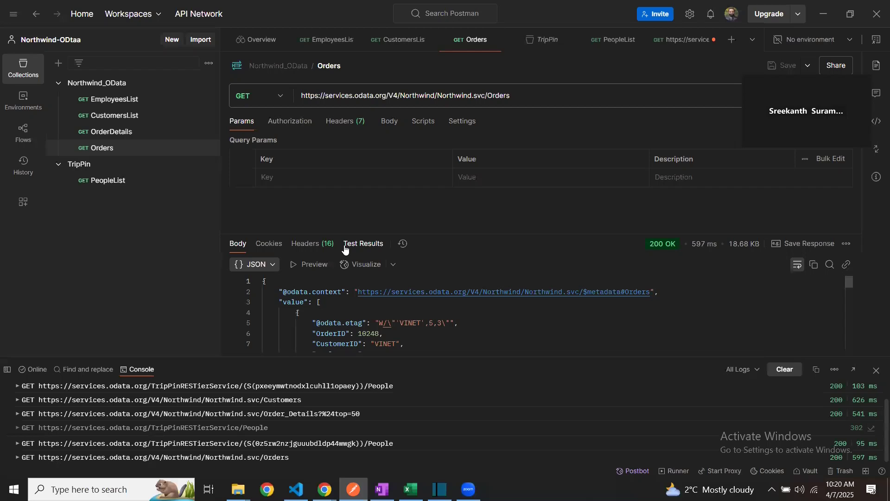
click(100, 105)
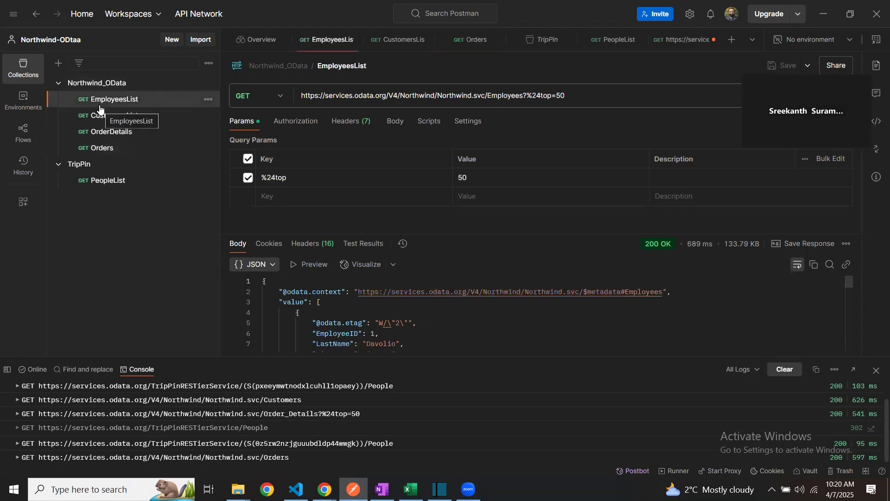
click(102, 148)
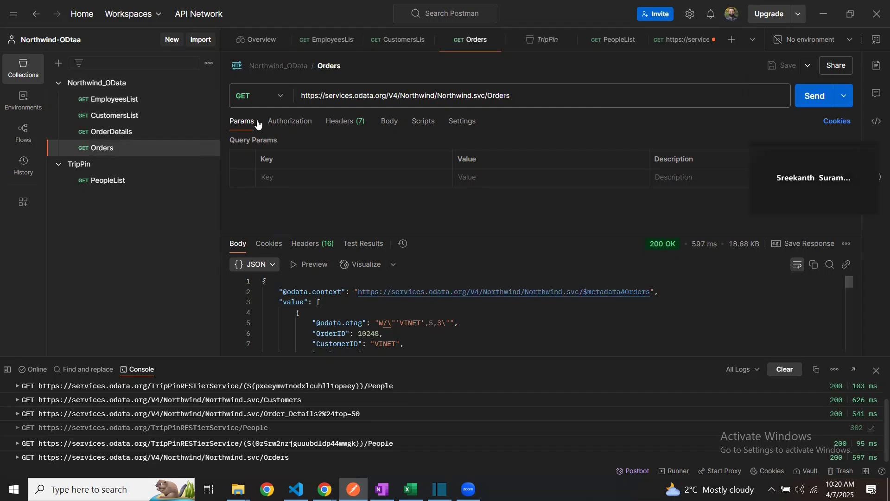
key(ctrl+Return)
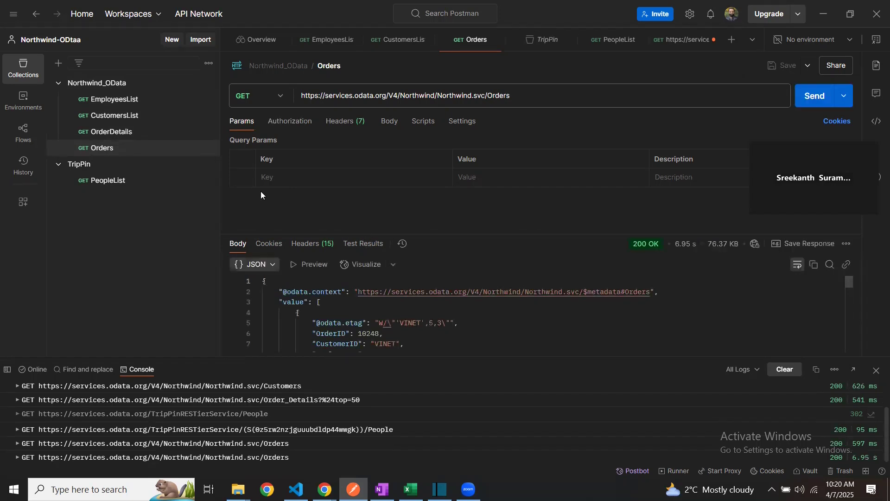
Re-send the CustomersList request, check it uses no authorization, and return to SAP Datasphere
click(130, 117)
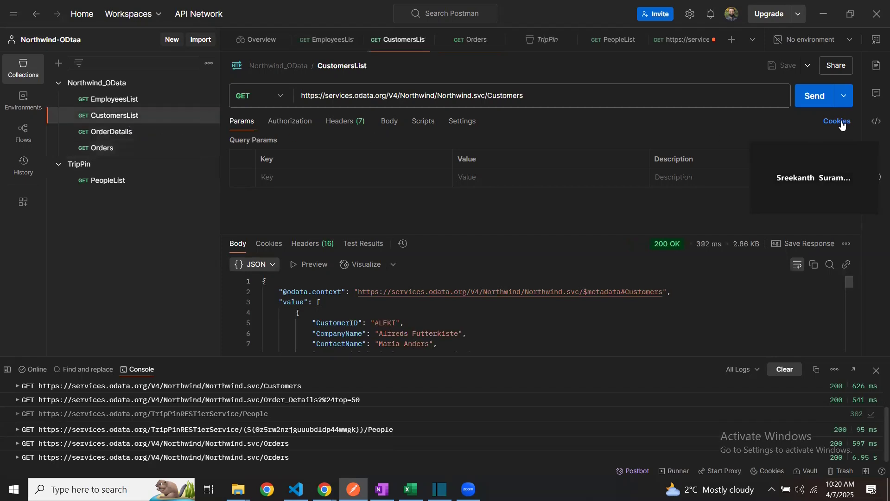
click(814, 96)
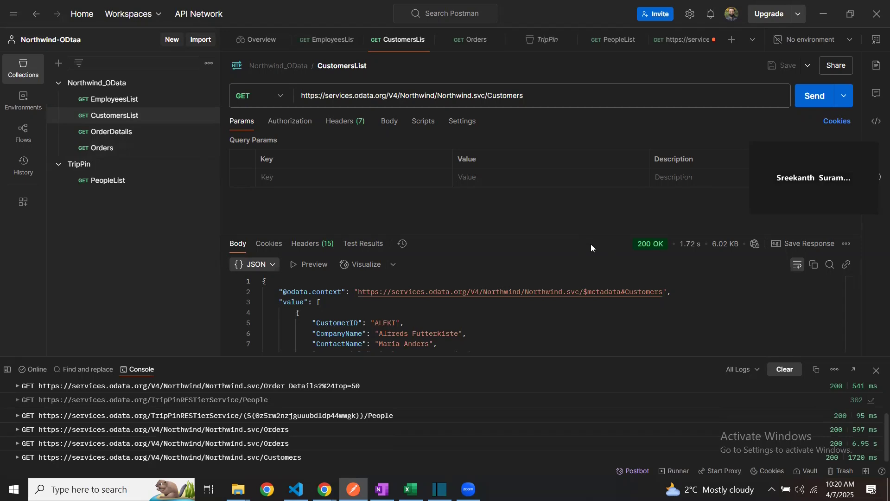
click(292, 123)
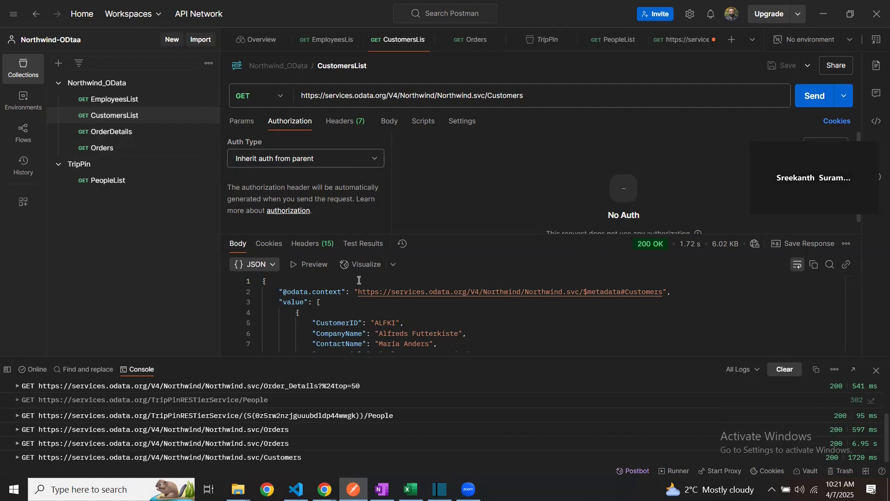
key(alt+Tab)
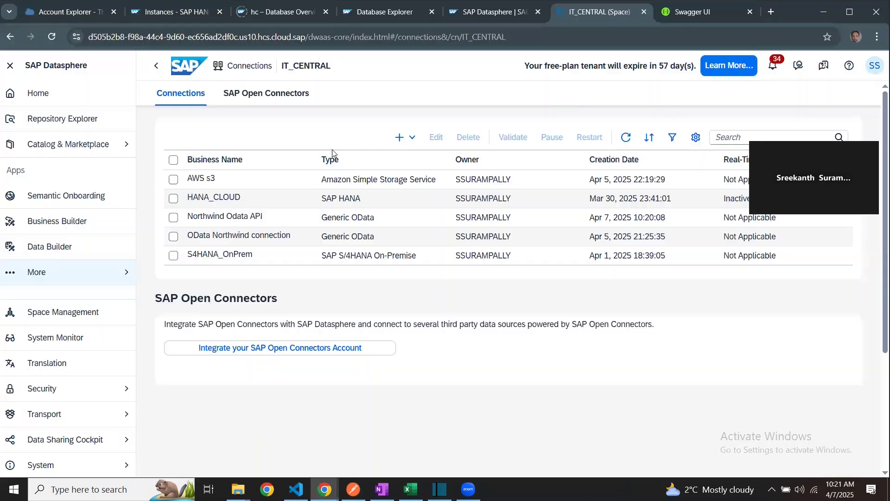
Create a new data flow in Data Builder and expand the Northwind Odata API source down to Orders
click(37, 246)
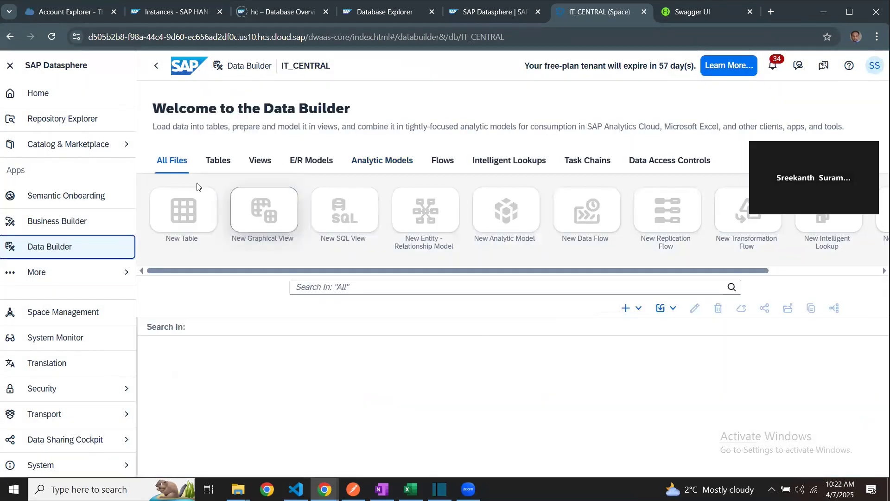
click(601, 222)
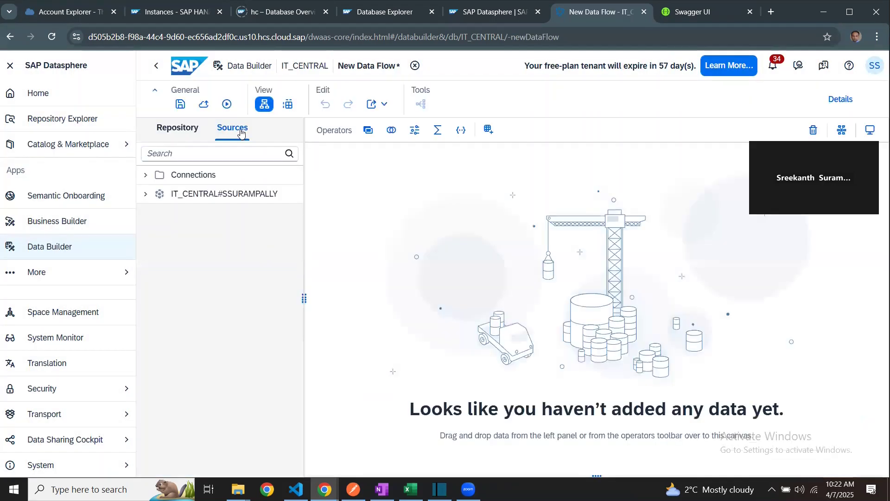
click(145, 175)
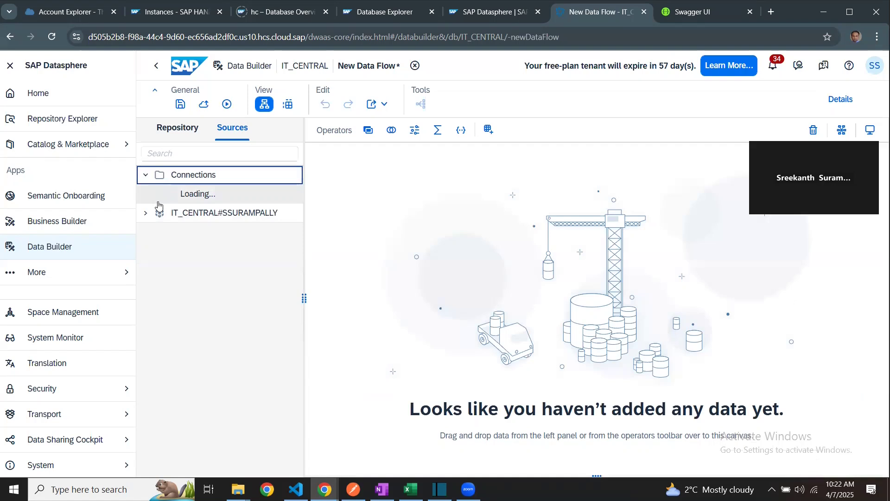
click(154, 232)
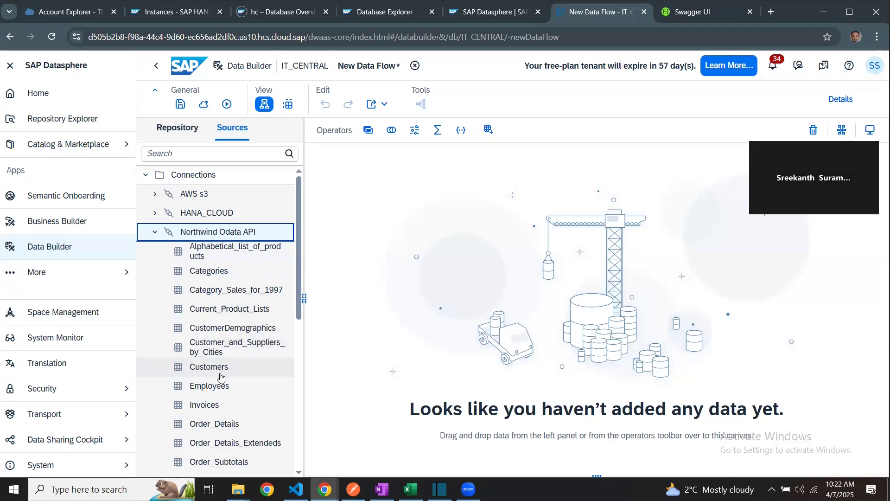
scroll(221, 377, down, 5)
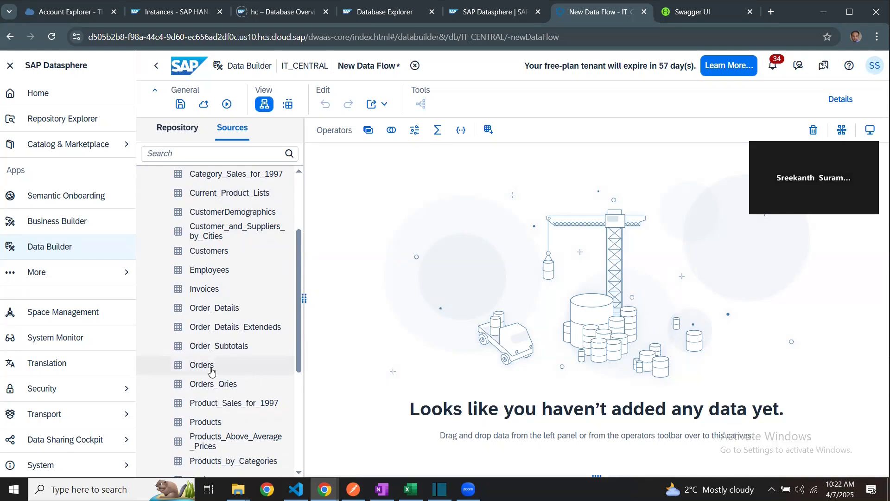
Add Orders to the data flow canvas and connect it to a new Projection 1
drag(211, 371, 404, 240)
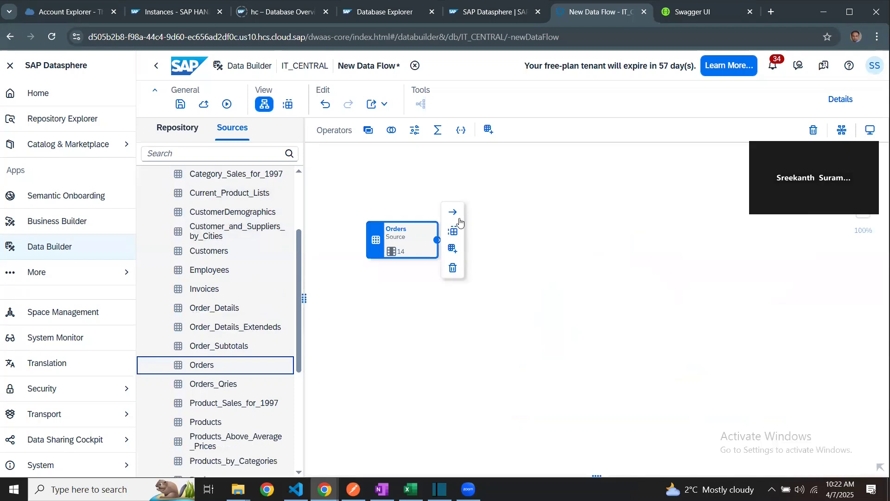
click(415, 129)
click(510, 238)
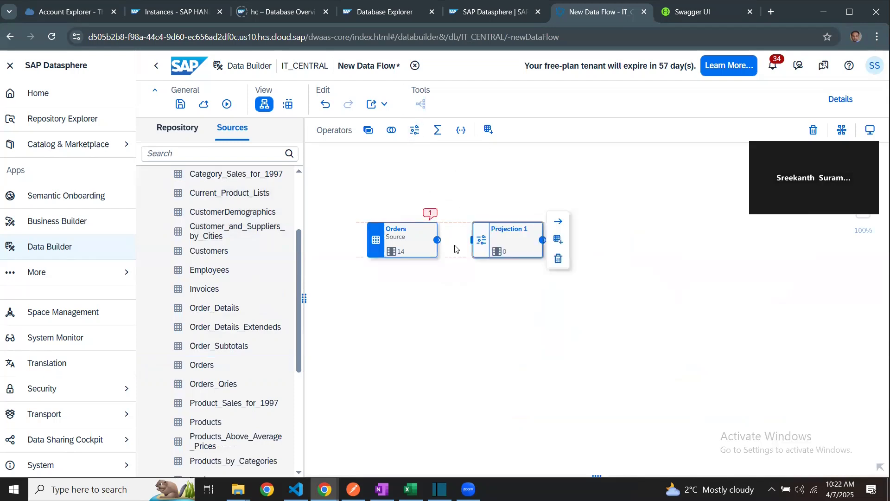
drag(437, 239, 472, 240)
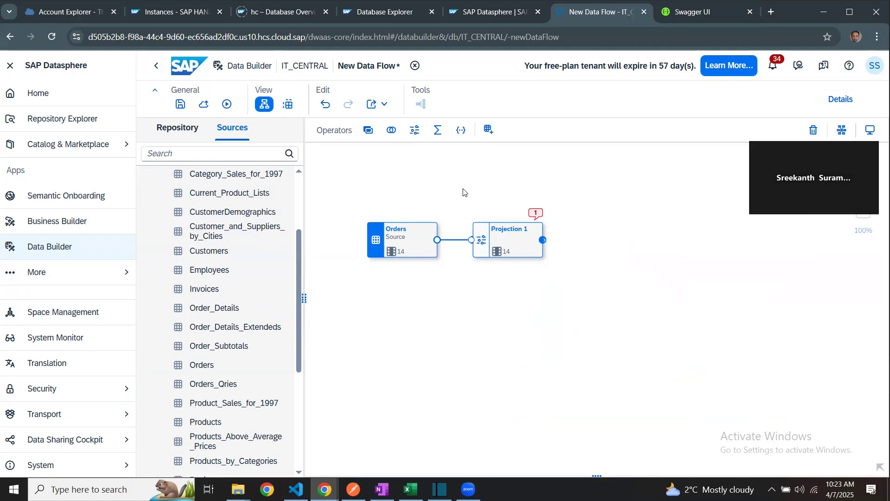
Preview the Orders data in an enlarged panel showing its 500 records
click(415, 234)
click(452, 231)
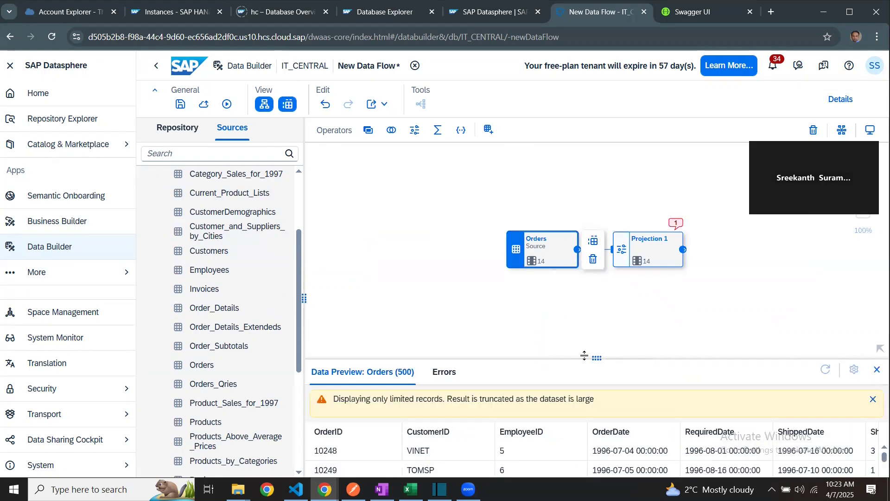
drag(596, 358, 582, 302)
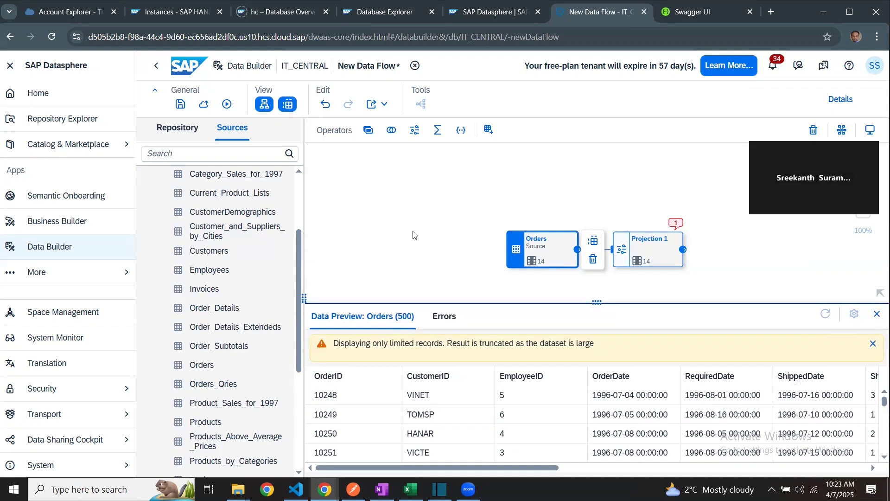